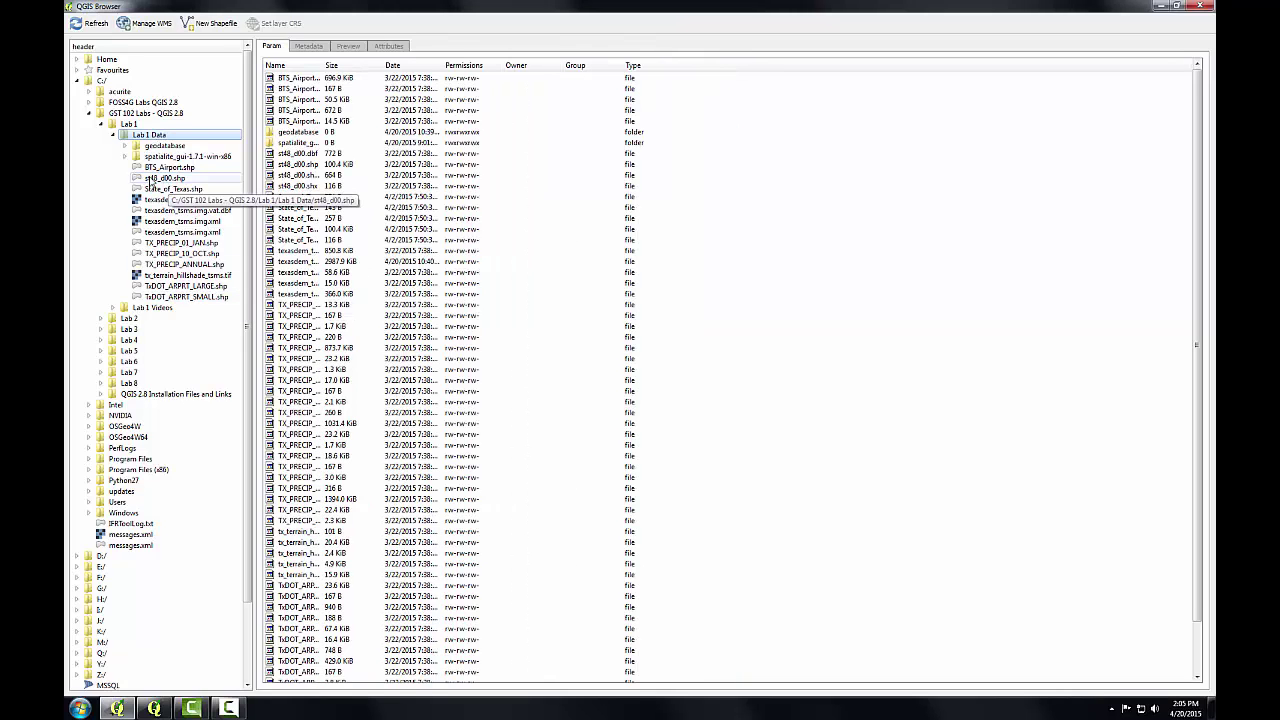
Show metadata for st48_d00.shp, revealing its polygon geometry and WGS84 longlat reference system
{"action": "left_click", "coordinate": [155, 179]}
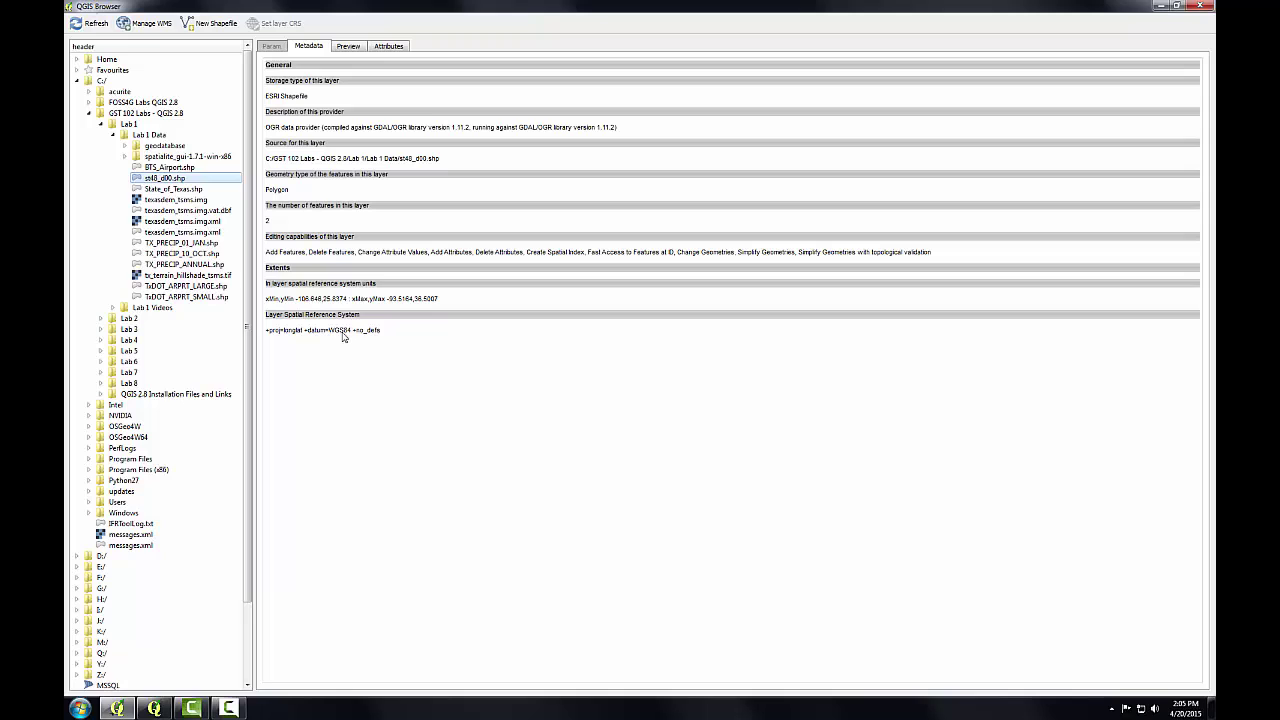
Preview the texasdem_tsms.img raster, then view its Erdas Imagine Lambert Conformal Conic metadata
{"action": "left_click", "coordinate": [187, 201]}
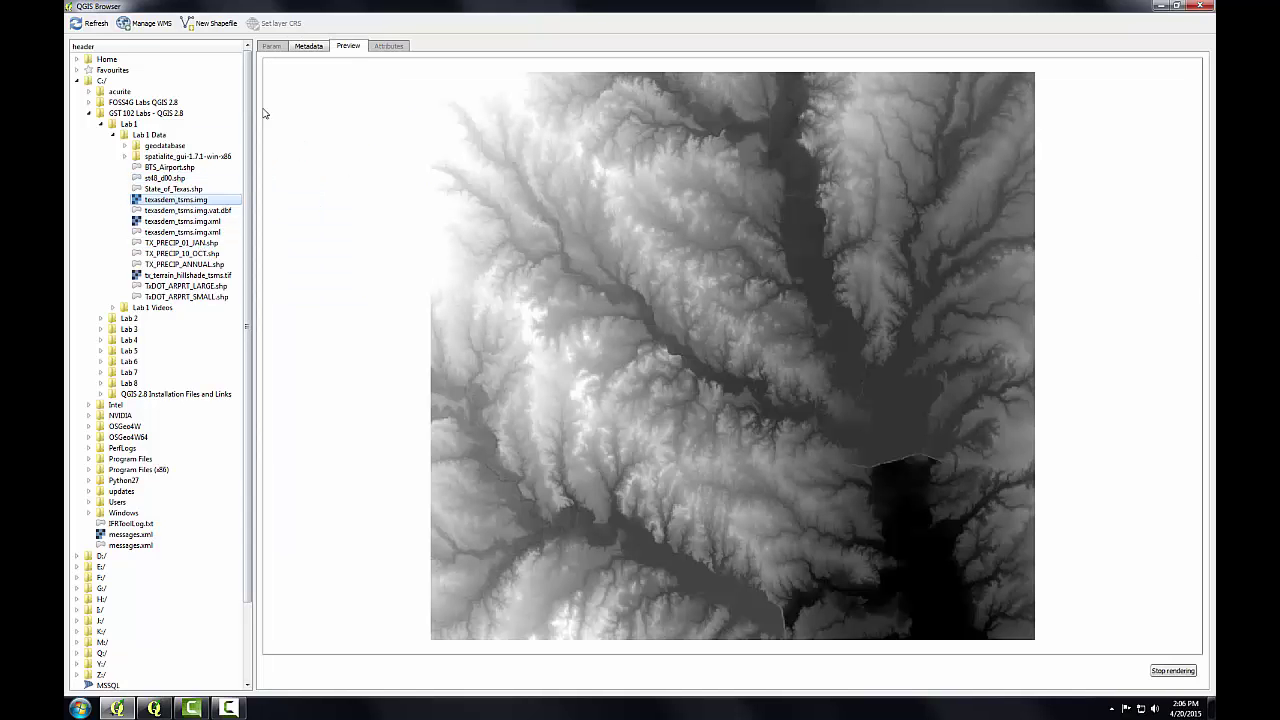
{"action": "left_click", "coordinate": [309, 47]}
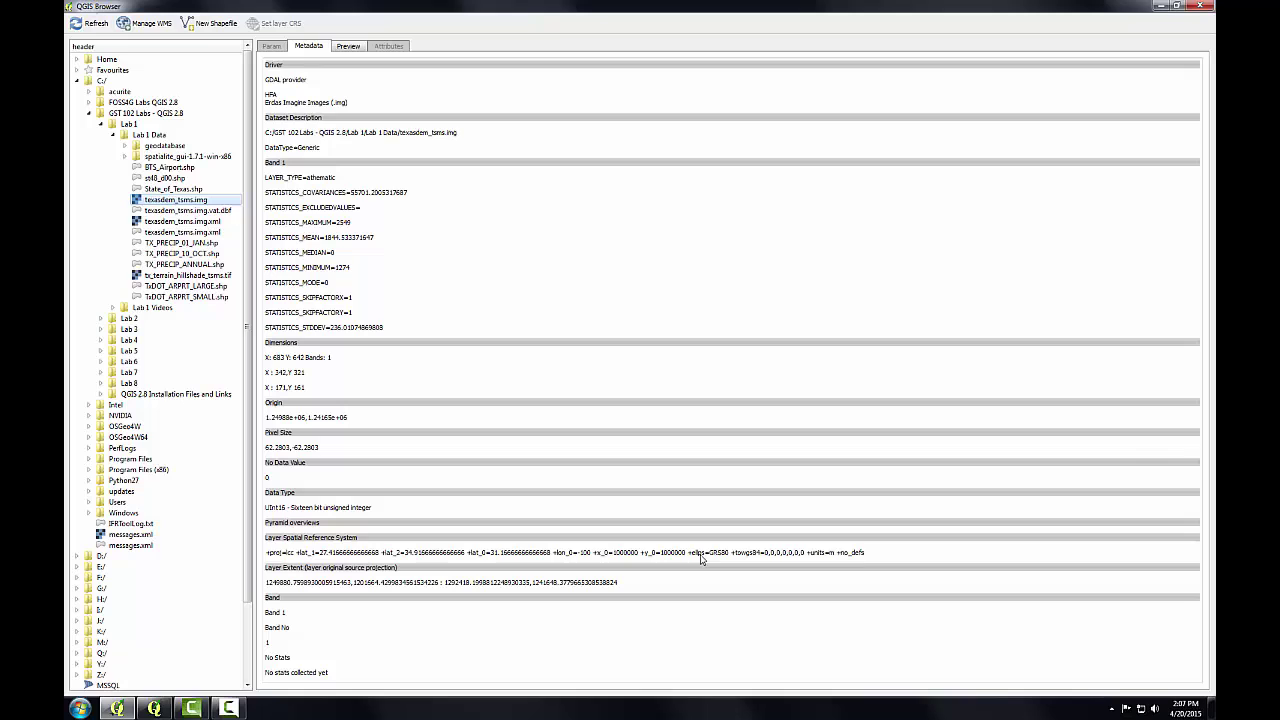
Add BTS_Airport.shp as a vector layer so its airport points draw across Texas
{"action": "left_click", "coordinate": [154, 709]}
{"action": "left_click", "coordinate": [80, 115]}
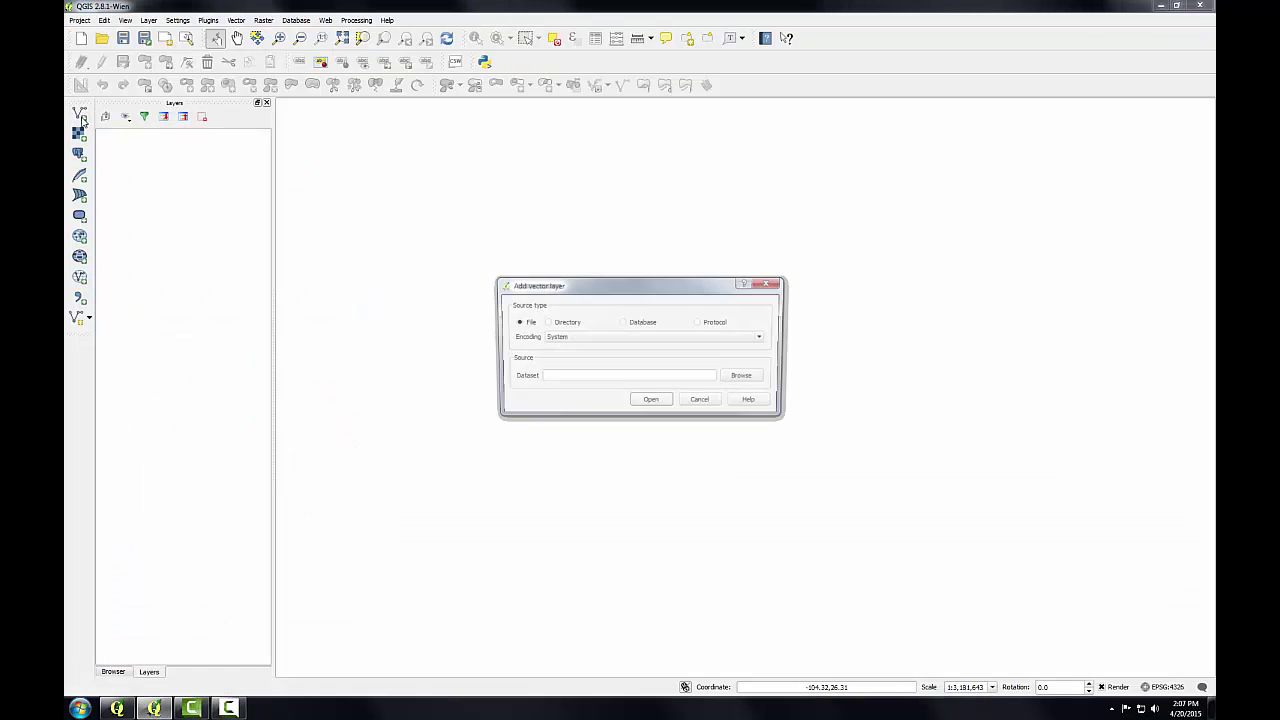
{"action": "left_click", "coordinate": [745, 378]}
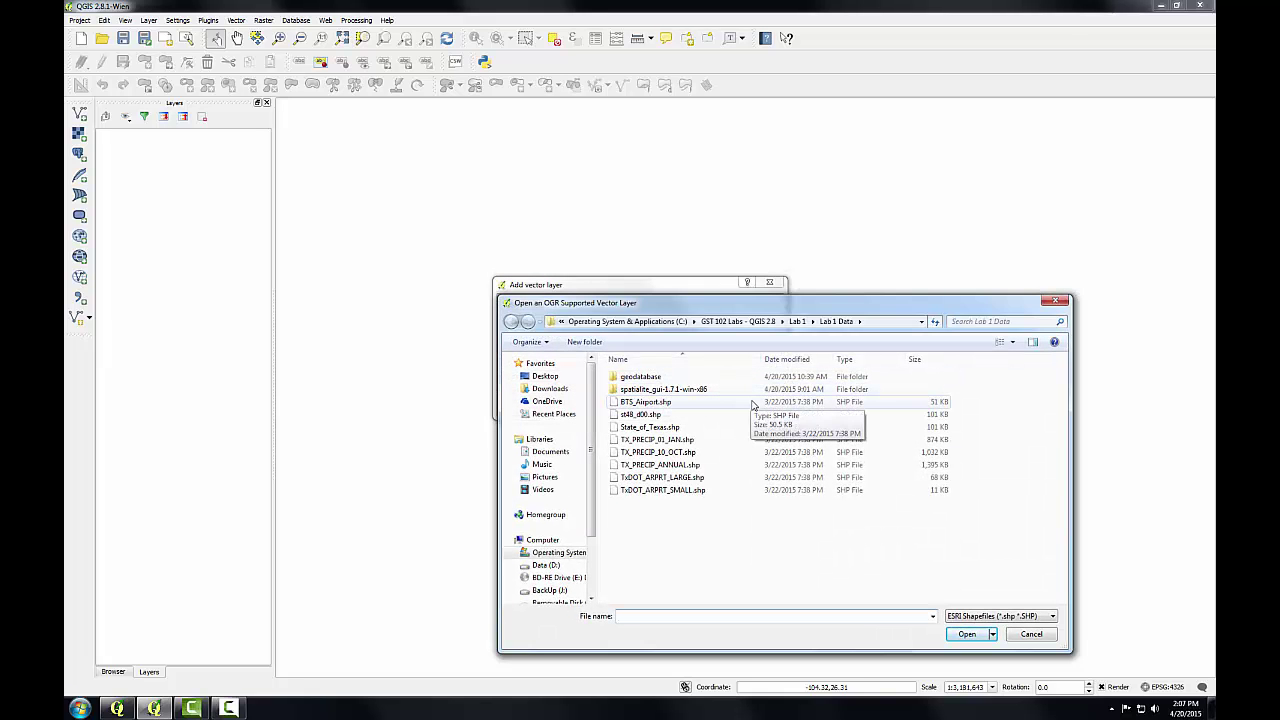
{"action": "left_click", "coordinate": [753, 403]}
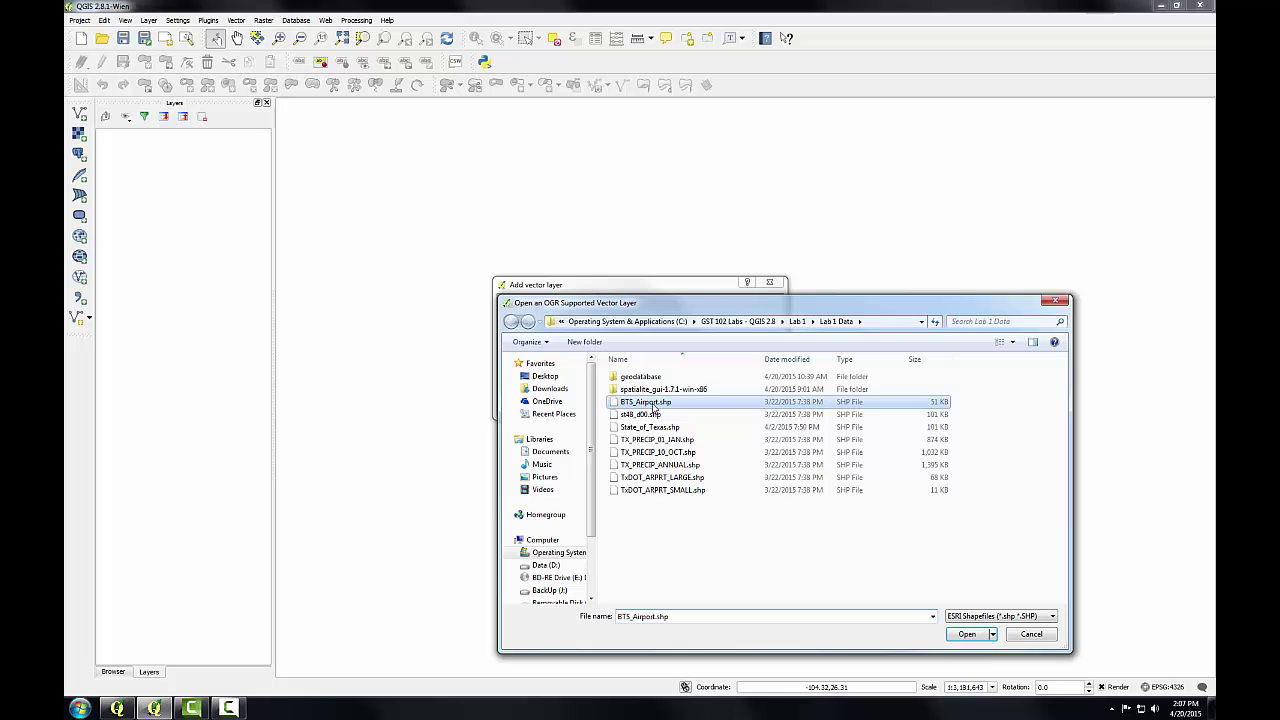
{"action": "left_click", "coordinate": [977, 636]}
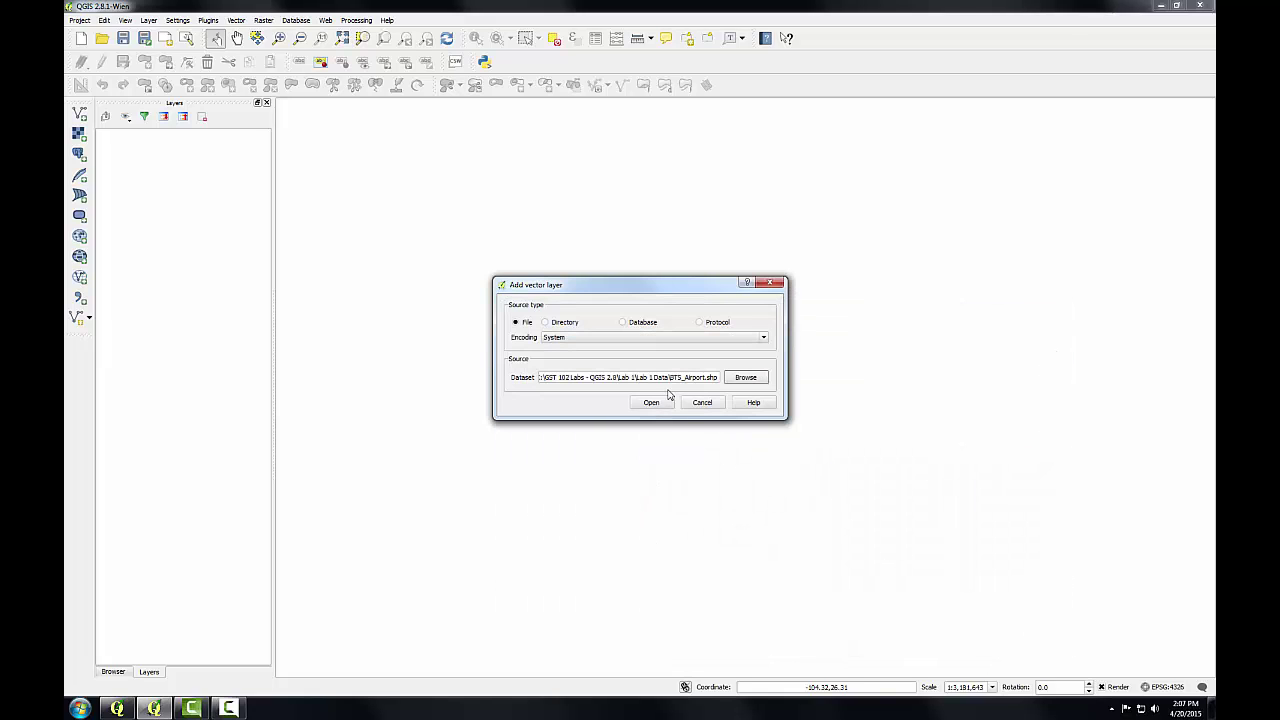
{"action": "left_click", "coordinate": [648, 402]}
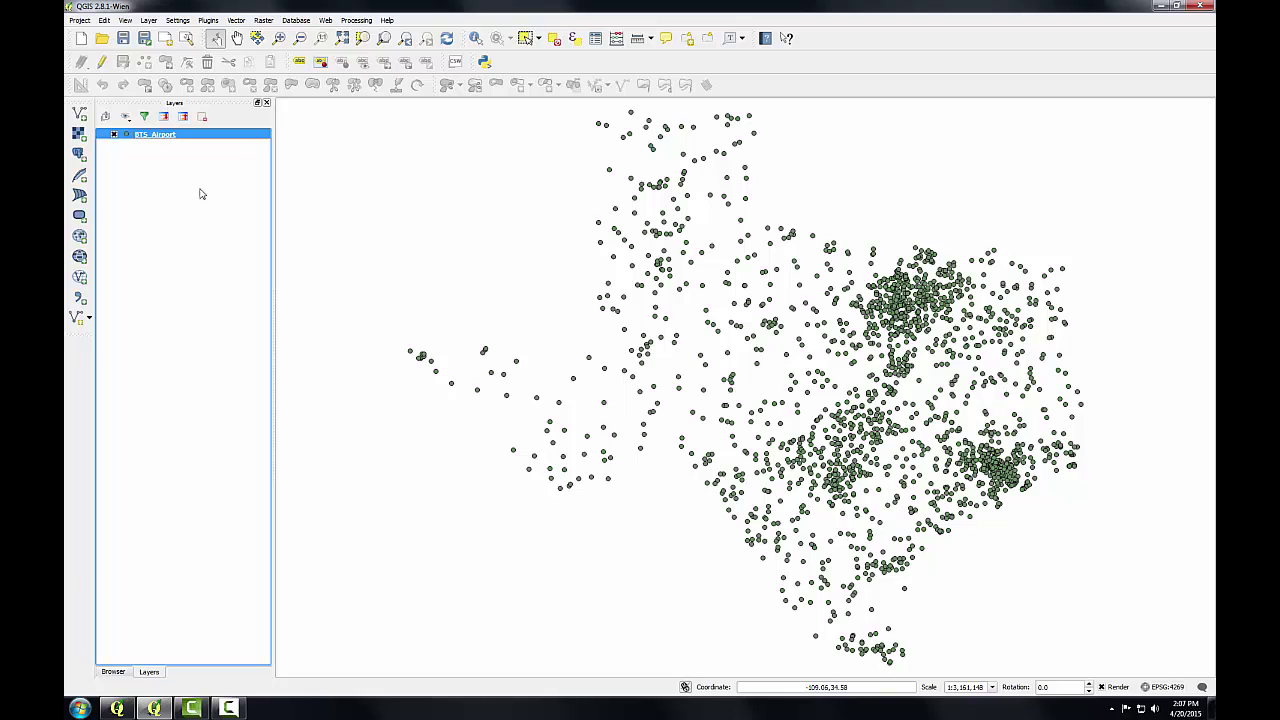
{"action": "double_click", "coordinate": [155, 135]}
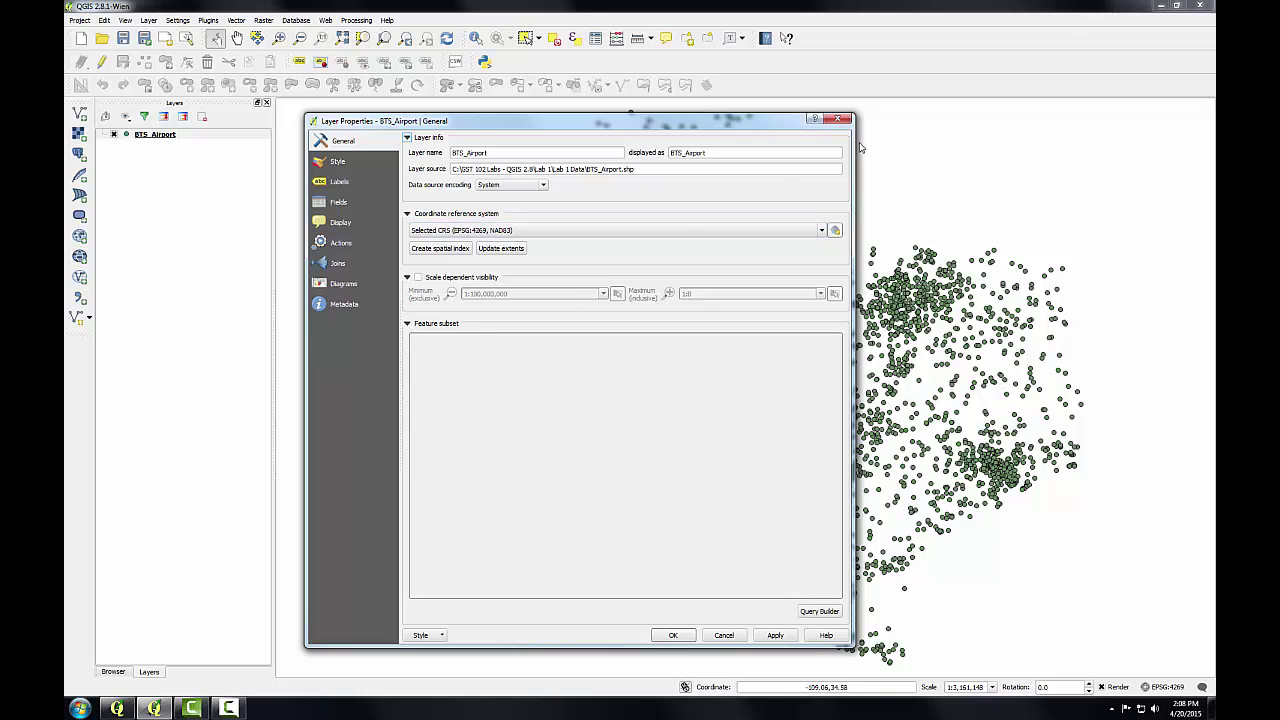
{"action": "left_click", "coordinate": [837, 120]}
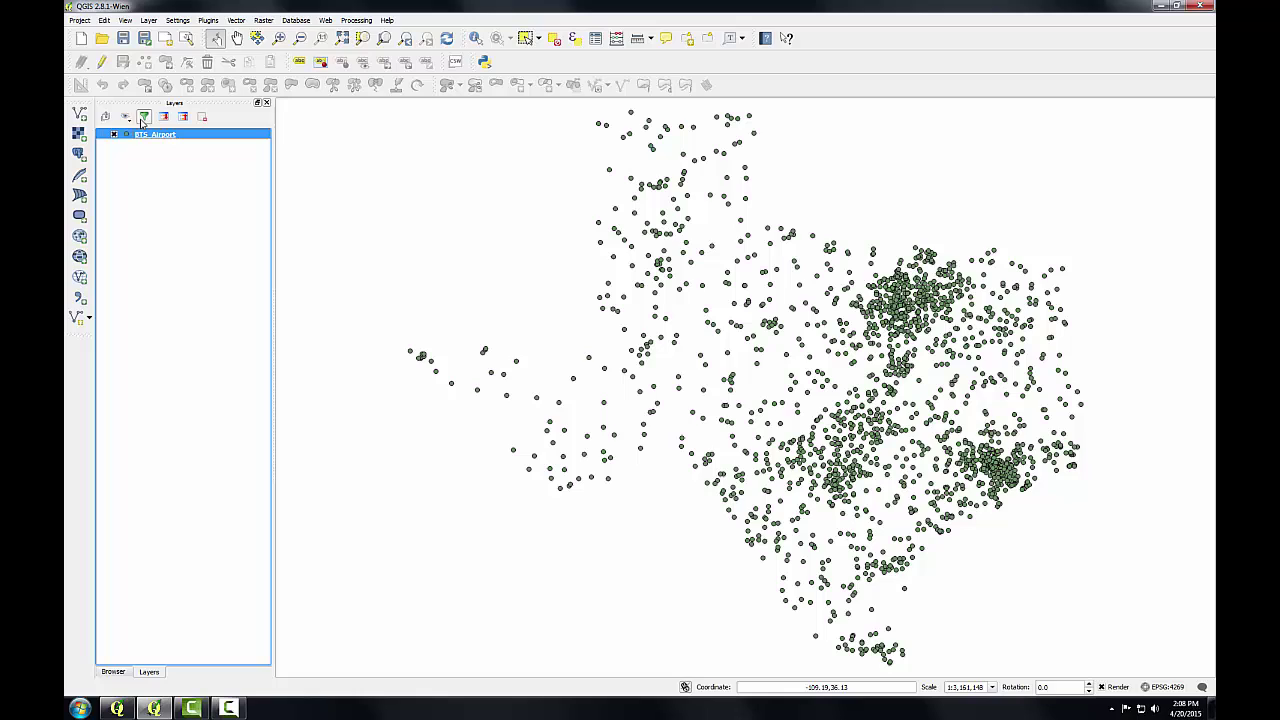
Set BTS_Airport's Save As output to BTS_Airport_utm.shp in the Lab 1 Data folder
{"action": "right_click", "coordinate": [143, 141]}
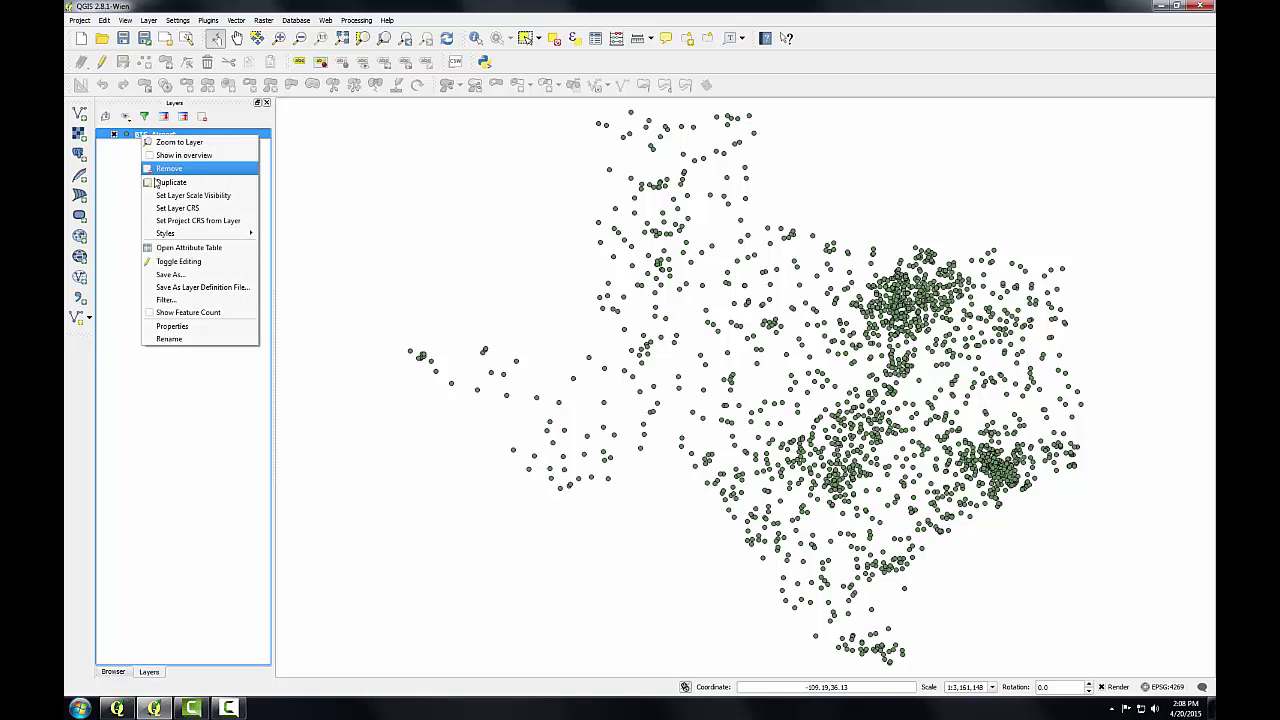
{"action": "left_click", "coordinate": [167, 276]}
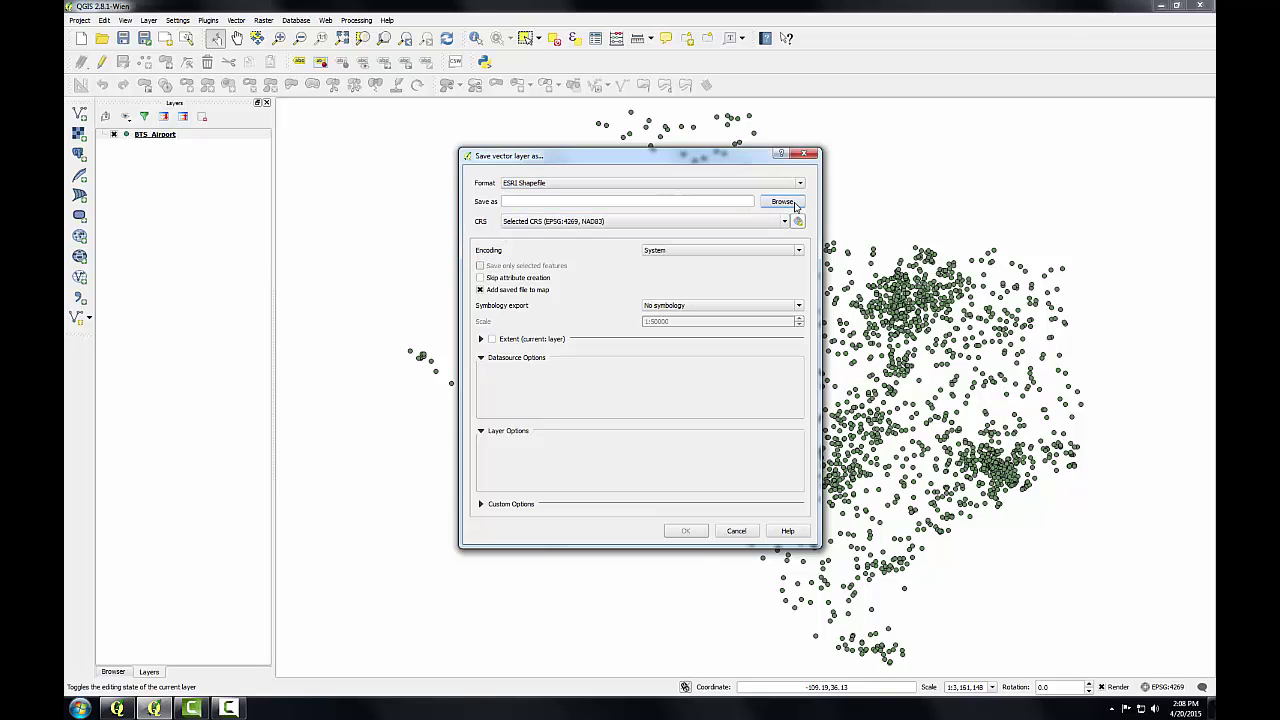
{"action": "left_click", "coordinate": [782, 202]}
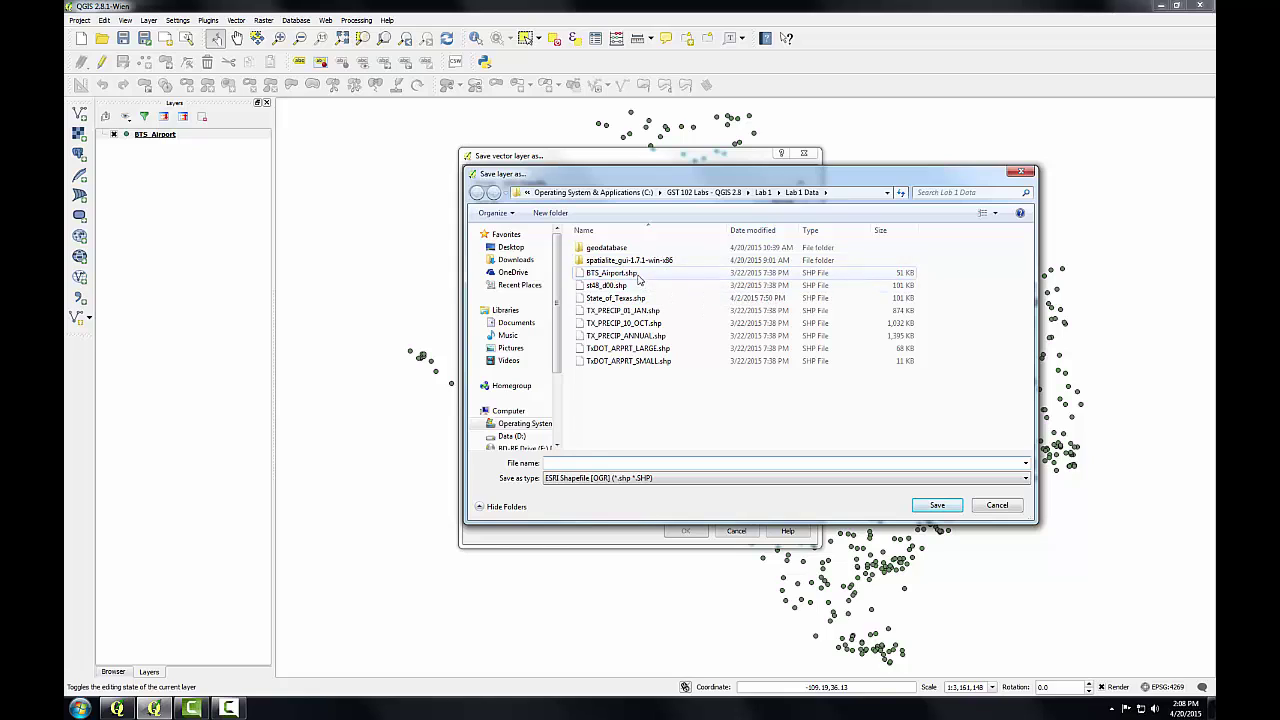
{"action": "left_click", "coordinate": [640, 273]}
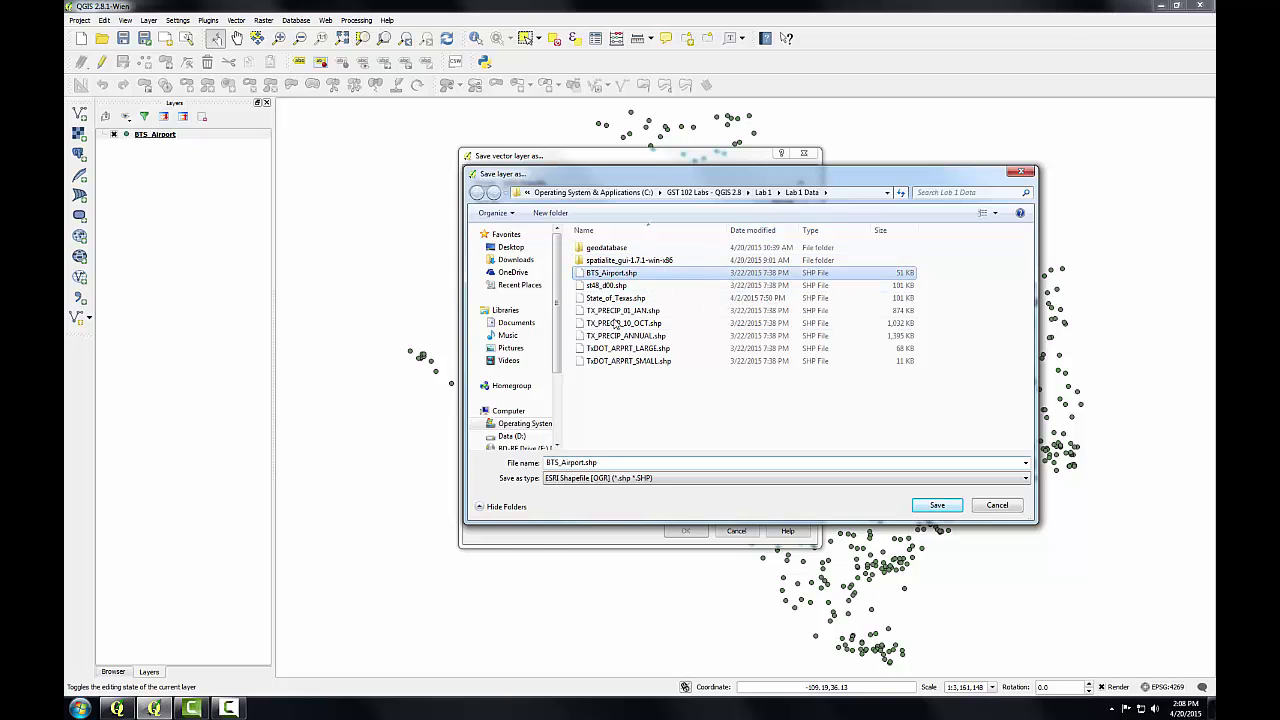
{"action": "double_click", "coordinate": [581, 464]}
{"action": "left_click", "coordinate": [584, 465]}
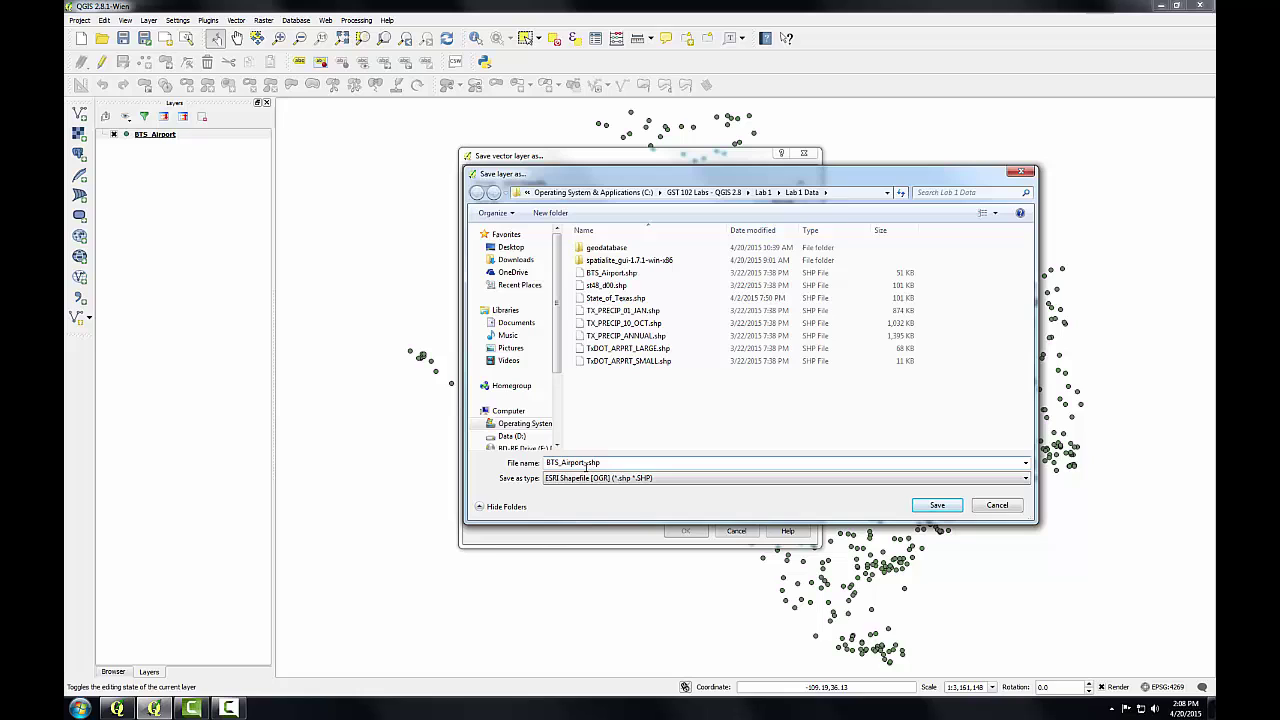
{"action": "type", "text": "_utm"}
{"action": "left_click", "coordinate": [930, 507]}
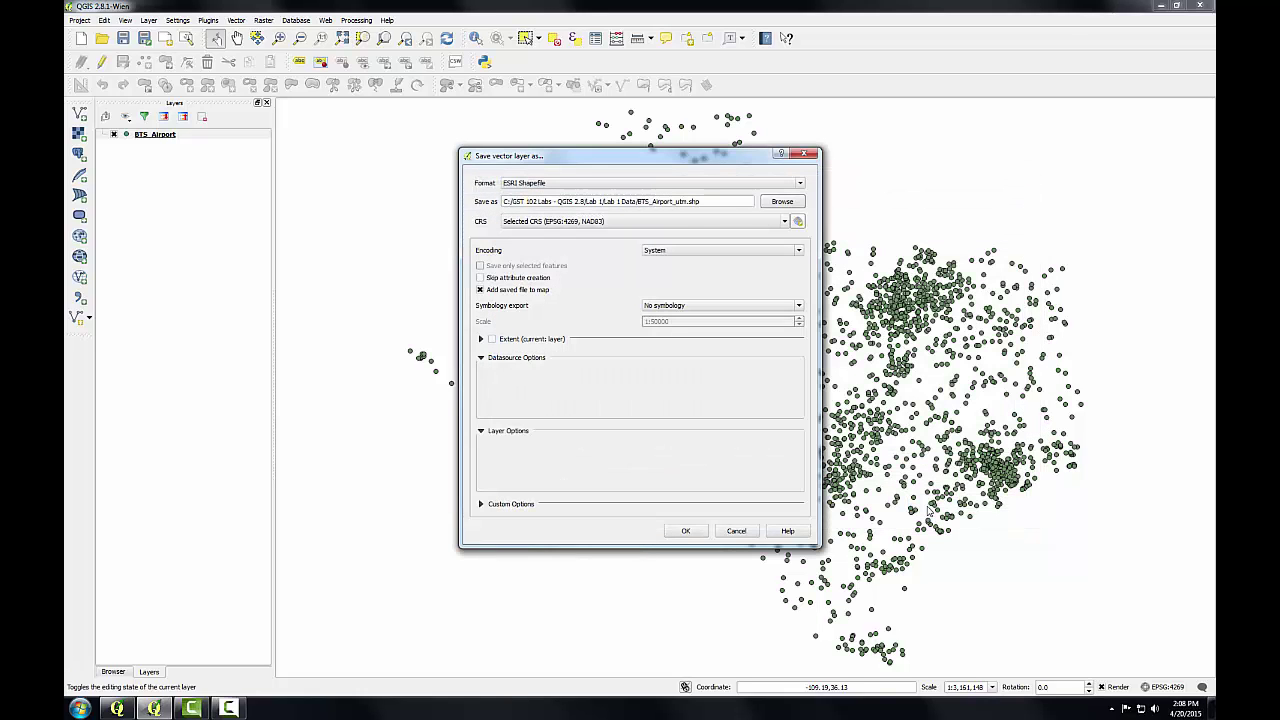
Filter the CRS list for 'UTM zone 14' and choose NAD83 / UTM zone 14N (EPSG:26914)
{"action": "left_click", "coordinate": [798, 221]}
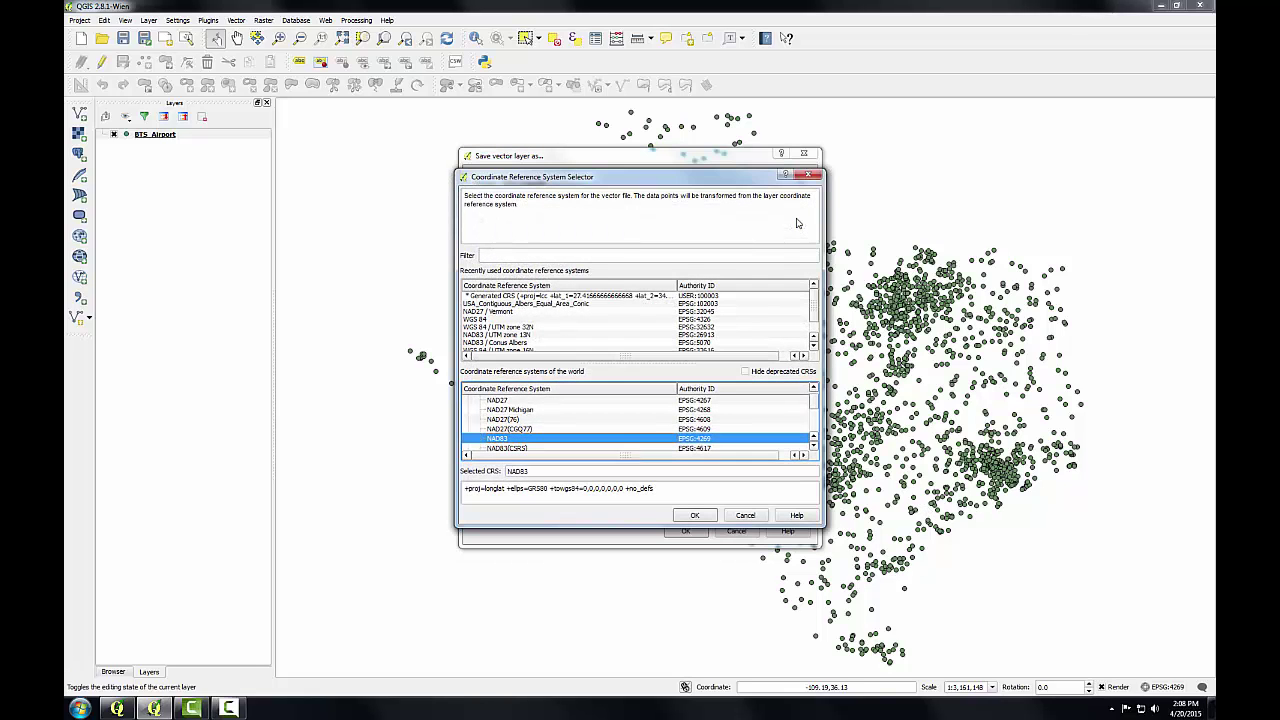
{"action": "left_click", "coordinate": [613, 253]}
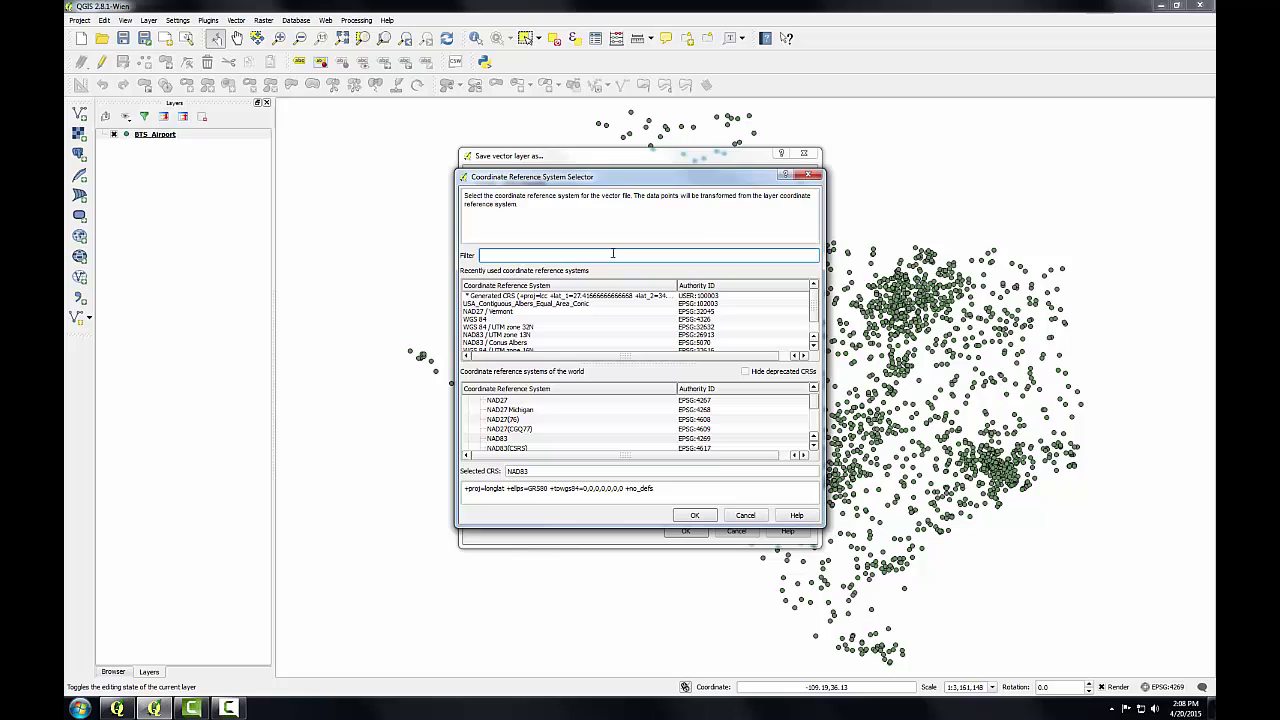
{"action": "type", "text": "UTM"}
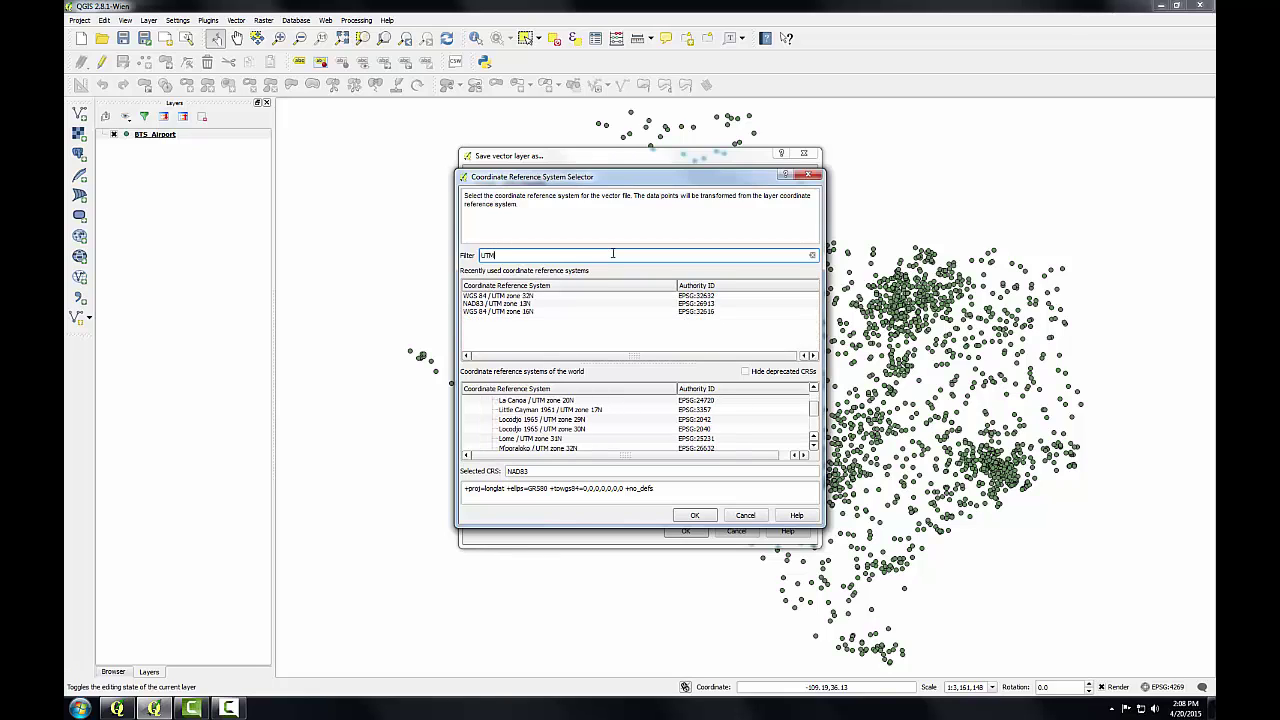
{"action": "type", "text": " zone"}
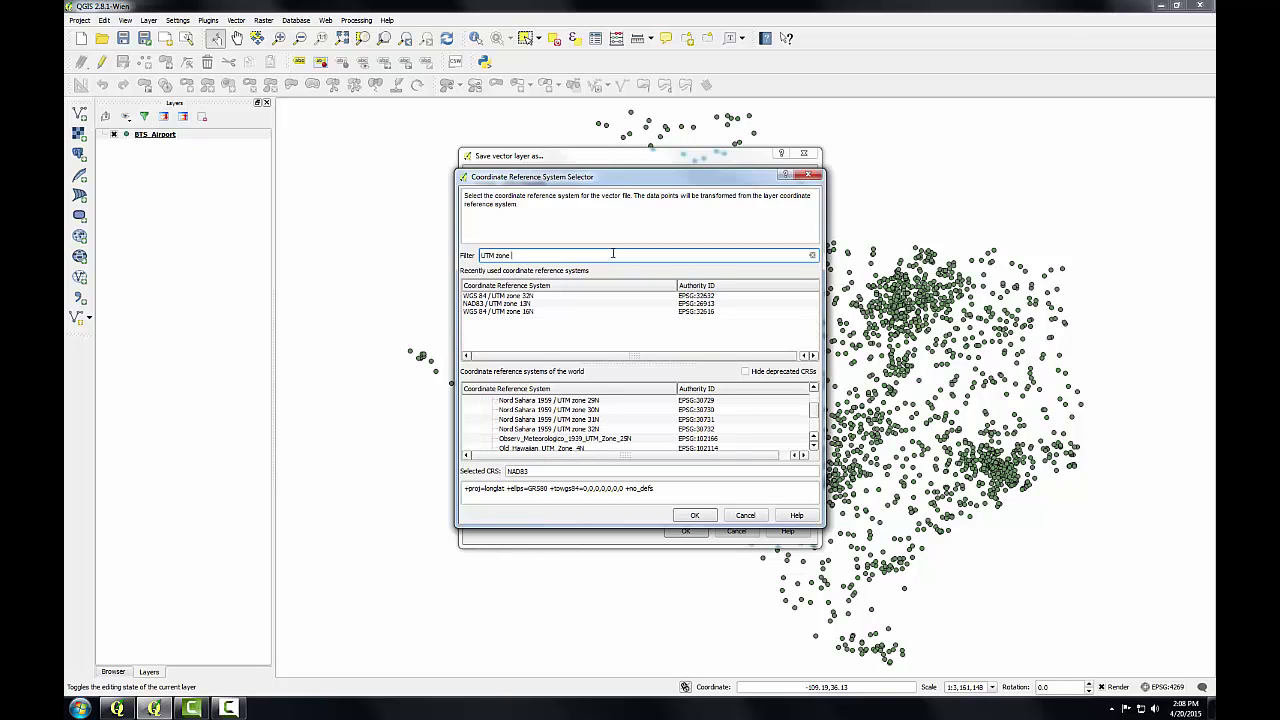
{"action": "type", "text": " 14"}
{"action": "scroll", "coordinate": [813, 423], "scroll_direction": "down", "scroll_amount": 2}
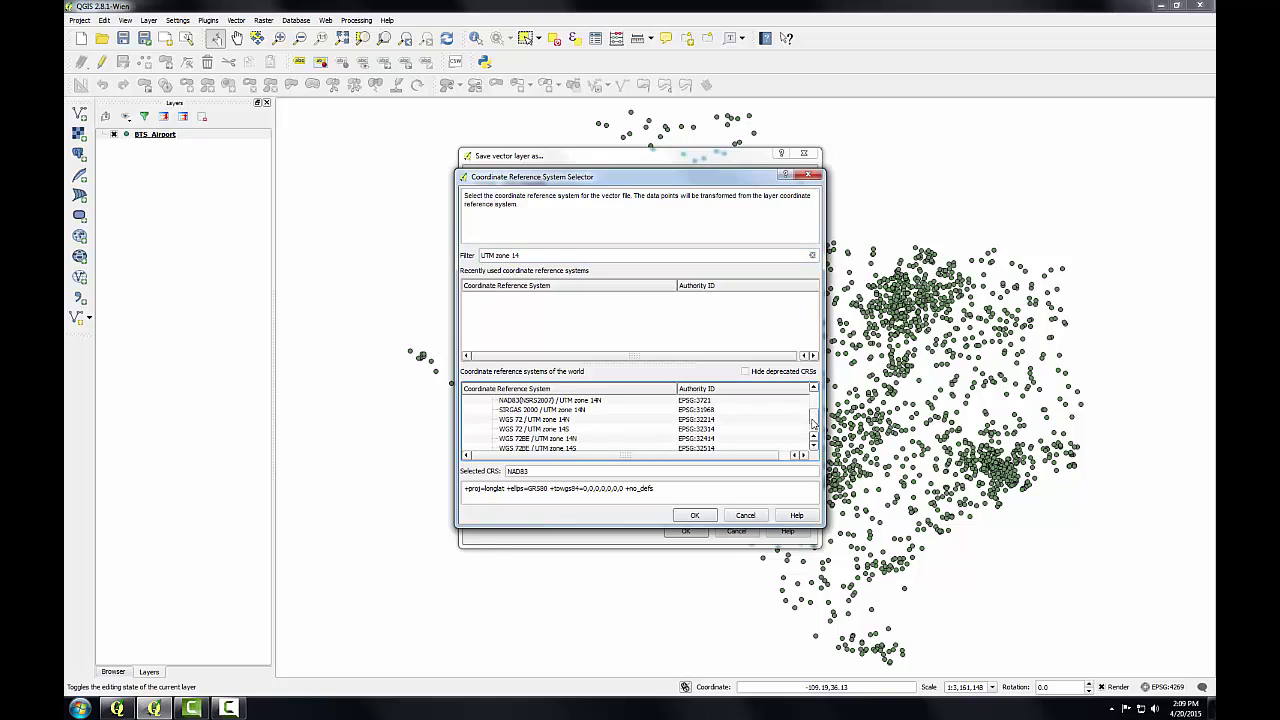
{"action": "left_click_drag", "start_coordinate": [813, 423], "coordinate": [815, 402]}
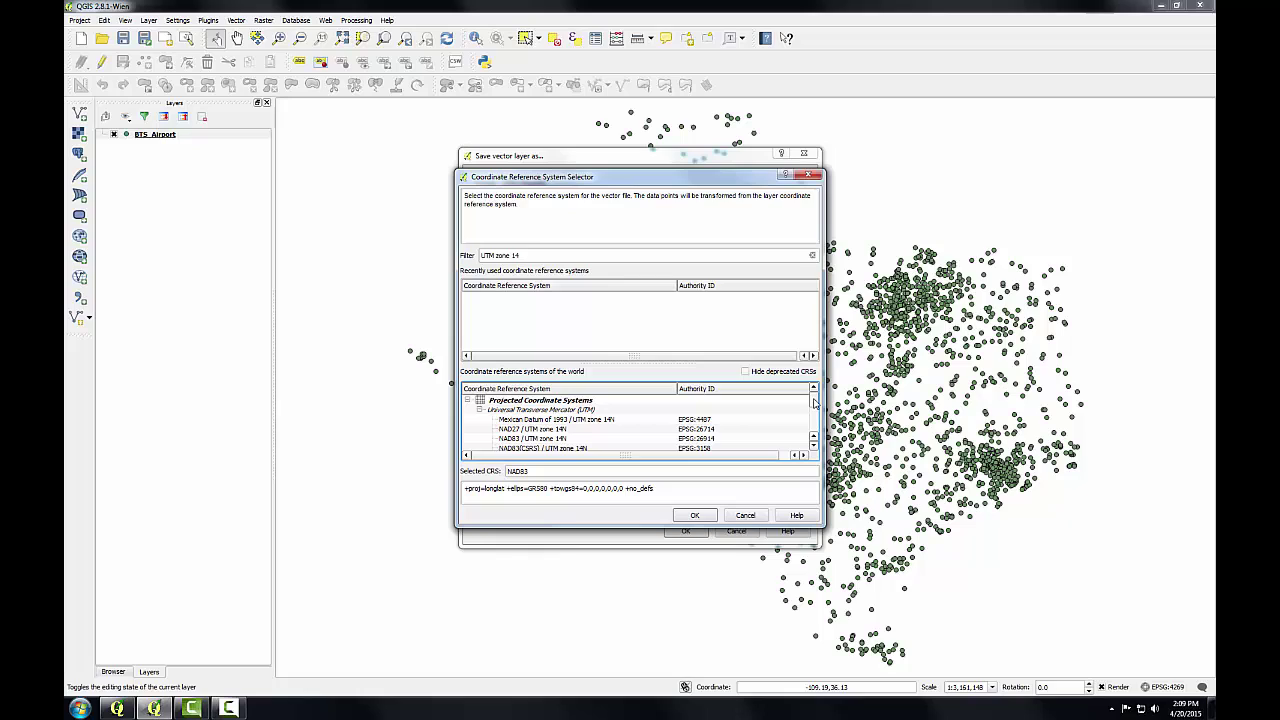
{"action": "left_click", "coordinate": [557, 442]}
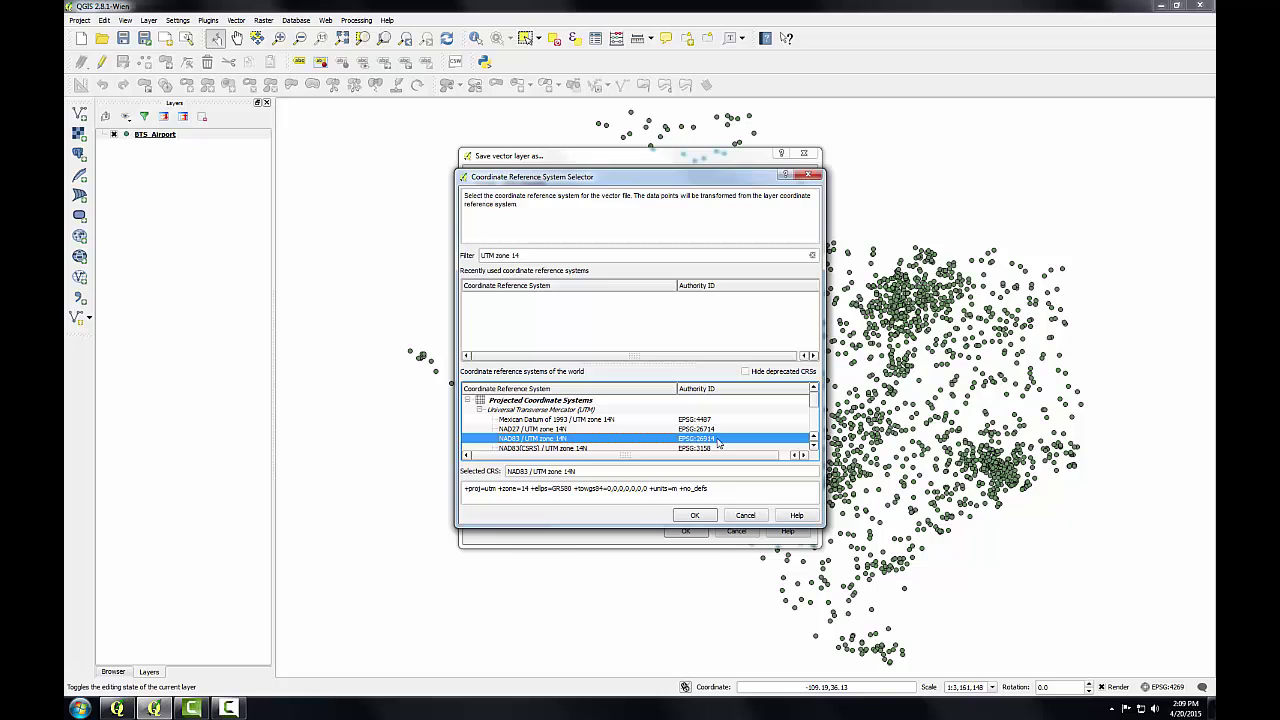
{"action": "left_click", "coordinate": [698, 515]}
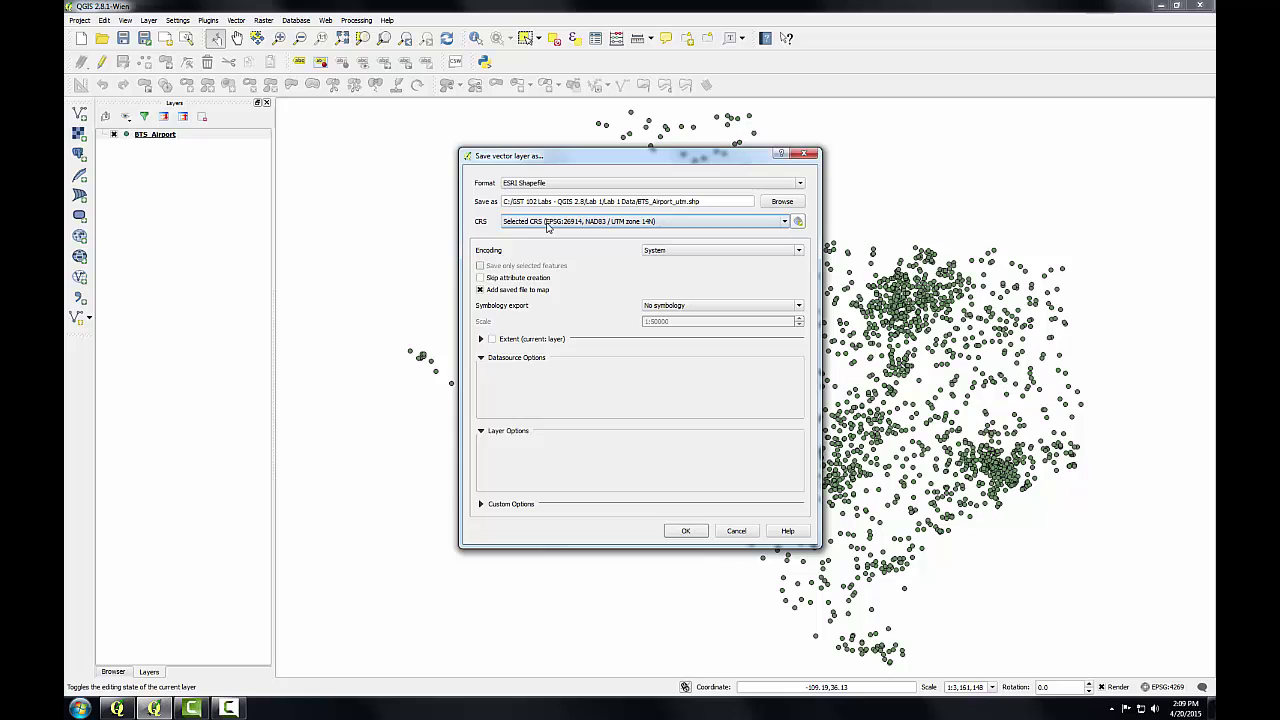
Export BTS_Airport_utm to the map and open its Layer Properties showing EPSG:26914
{"action": "left_click", "coordinate": [681, 529]}
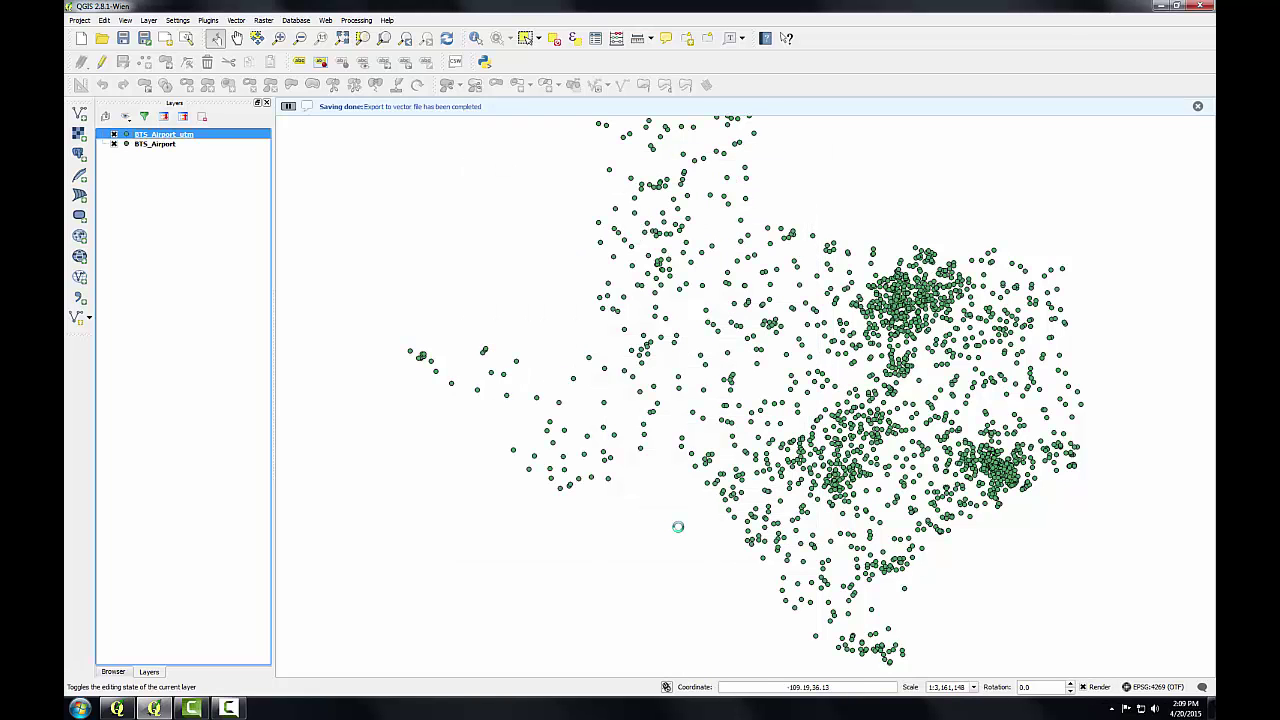
{"action": "double_click", "coordinate": [182, 140]}
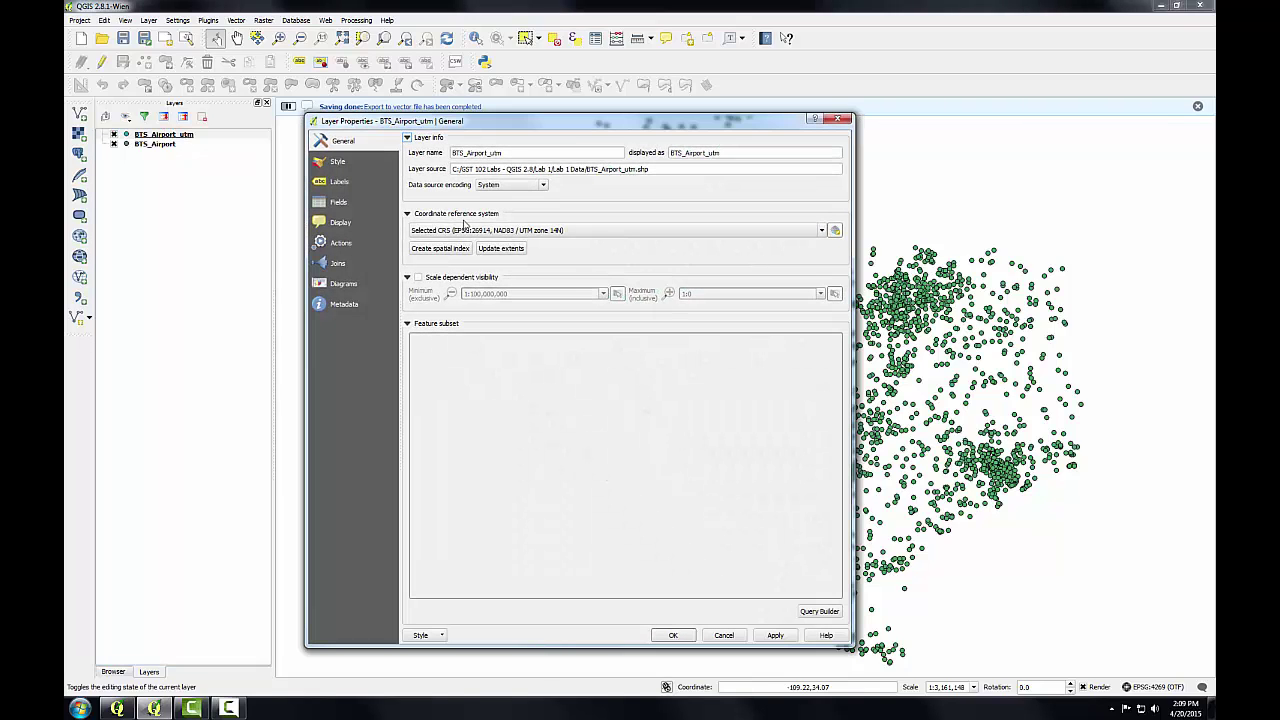